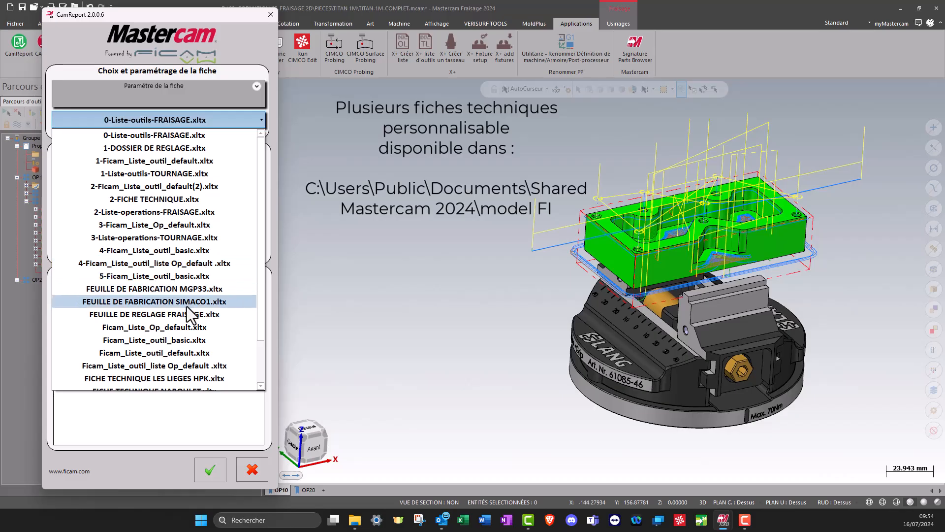
- Review the available sheet templates in the template list and in the "model FI" folder of Shared Mastercam 2024
{"action": "left_click", "coordinate": [215, 120]}
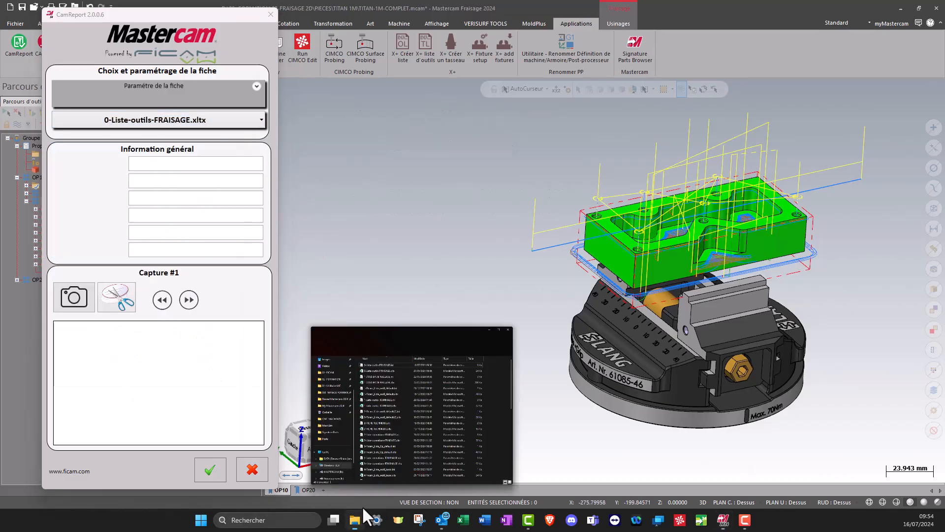
{"action": "left_click", "coordinate": [355, 520]}
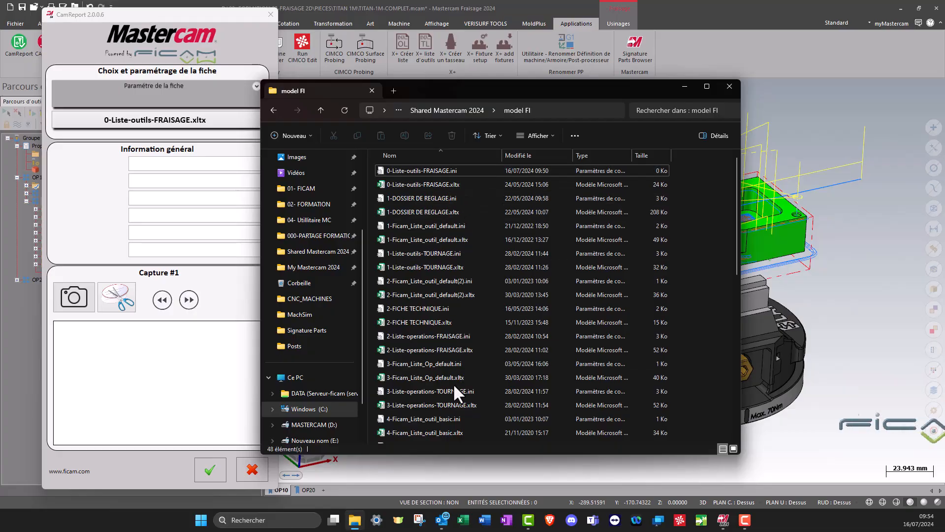
{"action": "scroll", "coordinate": [451, 419], "scroll_direction": "down", "scroll_amount": 2}
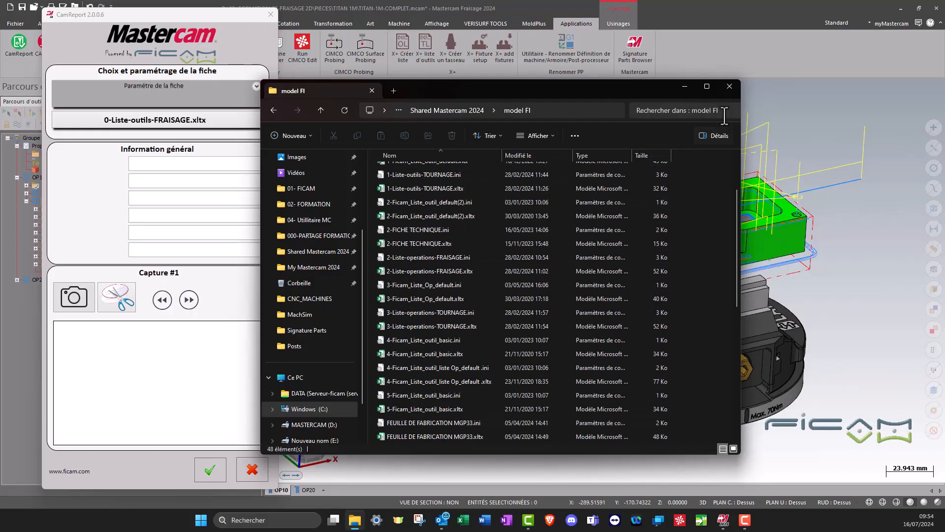
{"action": "left_click", "coordinate": [732, 86]}
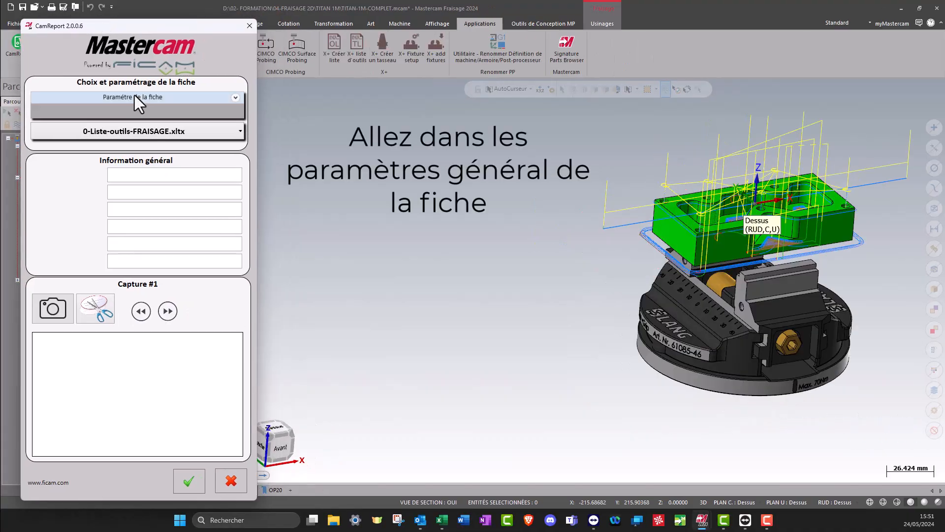
- Open the general parameters of the 0-Liste-outils-FRAISAGE.xltx sheet alongside its Excel template
{"action": "left_click", "coordinate": [134, 95]}
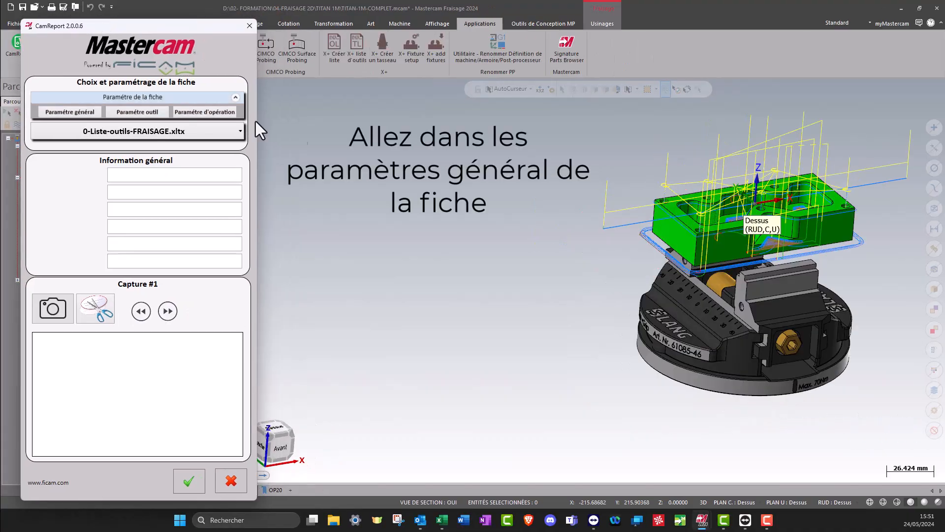
{"action": "left_click", "coordinate": [74, 112]}
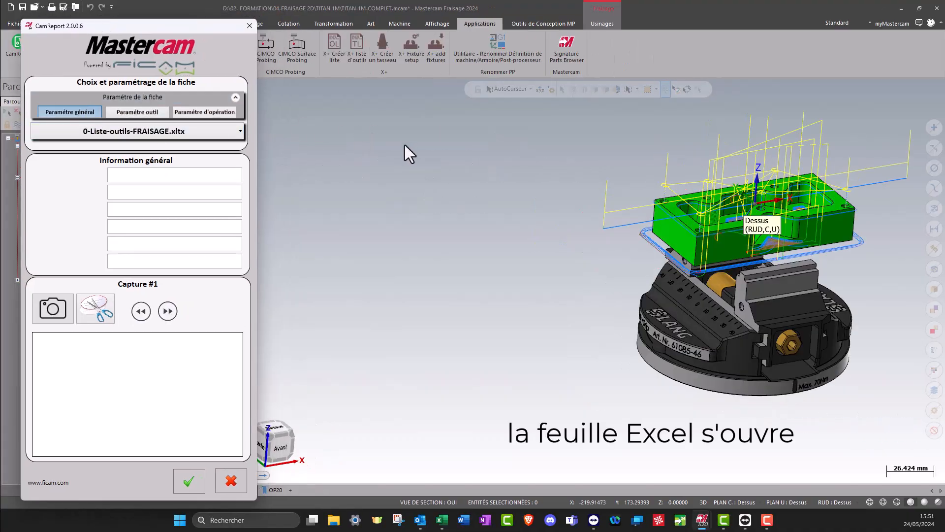
{"action": "left_click_drag", "start_coordinate": [303, 122], "coordinate": [196, 21]}
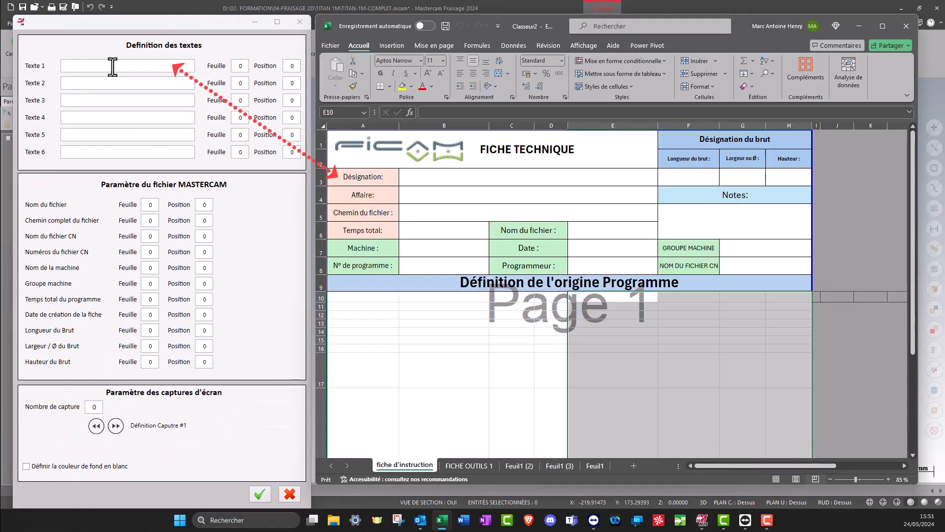
- Define Texte 1 as "Désignation" and Texte 2 as "Affaire", matching the labels in the Excel sheet
{"action": "left_click", "coordinate": [113, 67]}
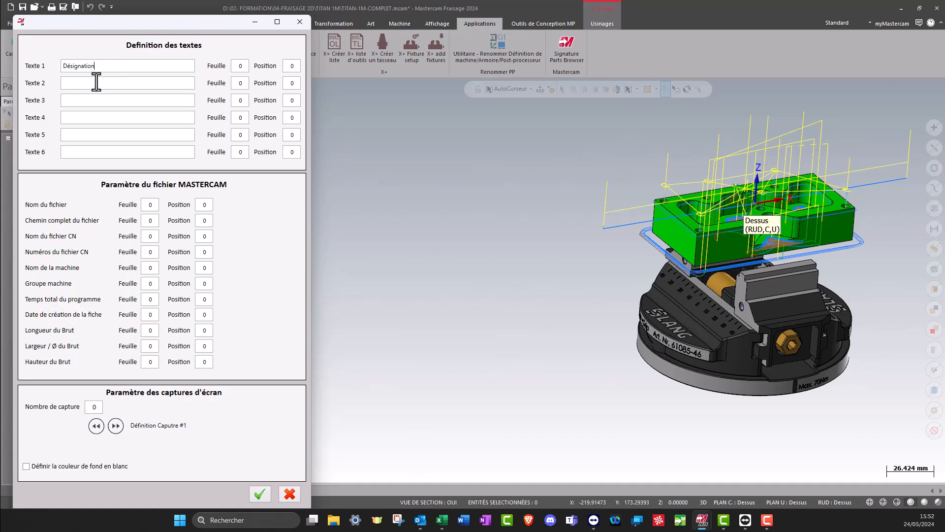
{"action": "mouse_move", "coordinate": [442, 520]}
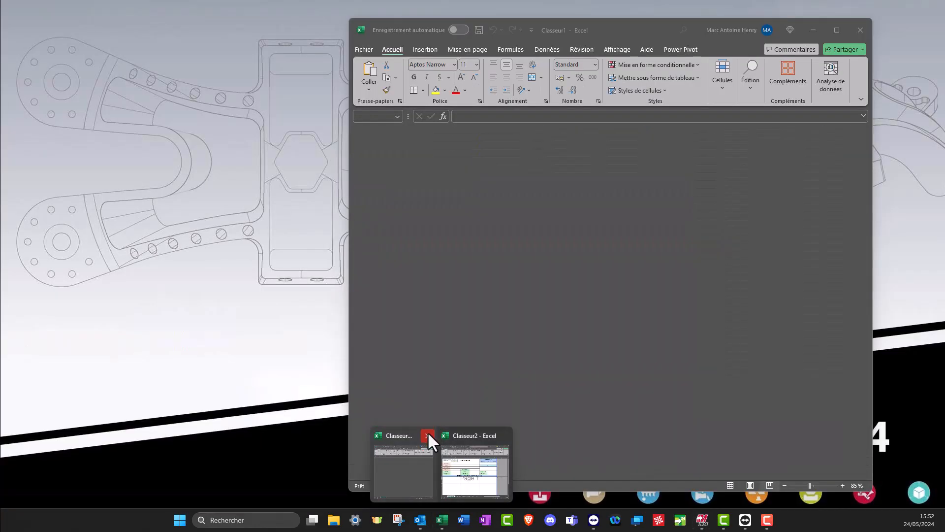
{"action": "left_click", "coordinate": [428, 435]}
{"action": "left_click", "coordinate": [439, 436]}
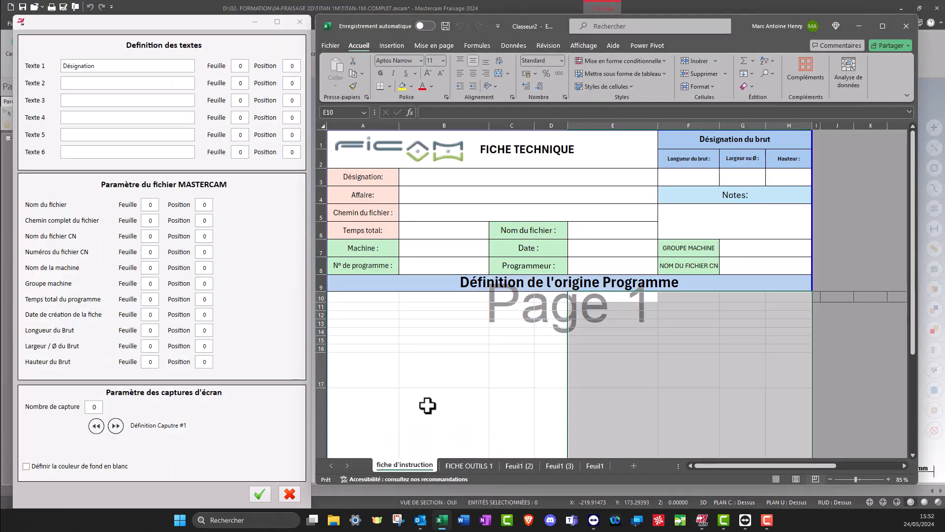
{"action": "left_click", "coordinate": [90, 83]}
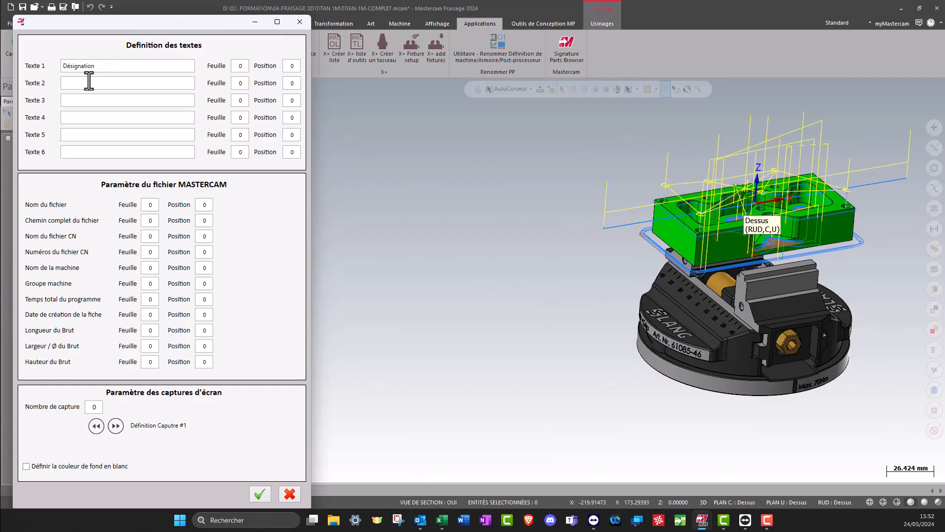
{"action": "type", "text": "Affaire"}
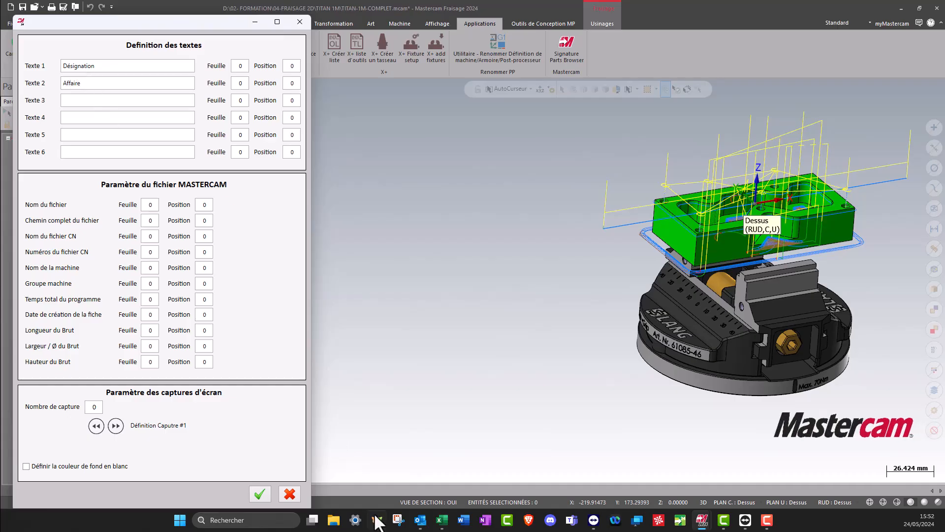
- Define Texte 3 as "programmeur" and Texte 4 as "Notes", matching the labels in the Excel sheet
{"action": "mouse_move", "coordinate": [442, 520]}
{"action": "left_click", "coordinate": [441, 438]}
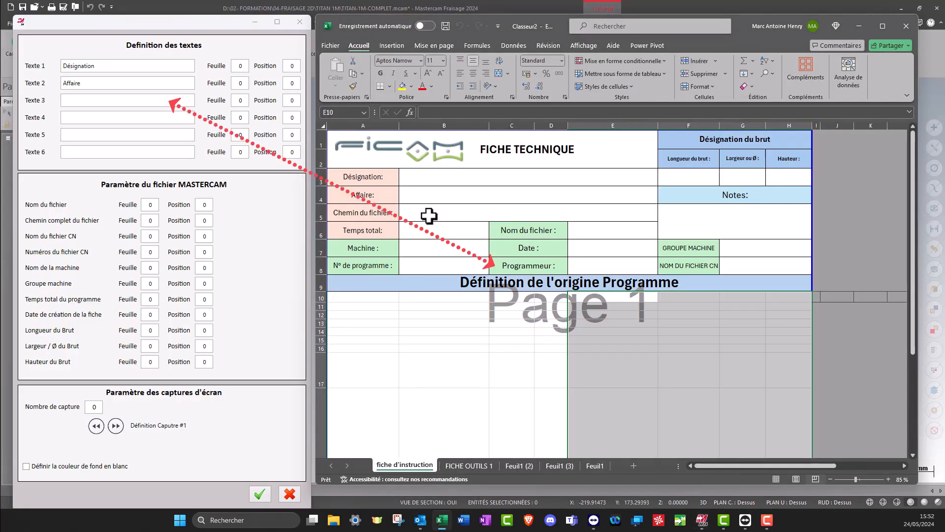
{"action": "left_click", "coordinate": [81, 100]}
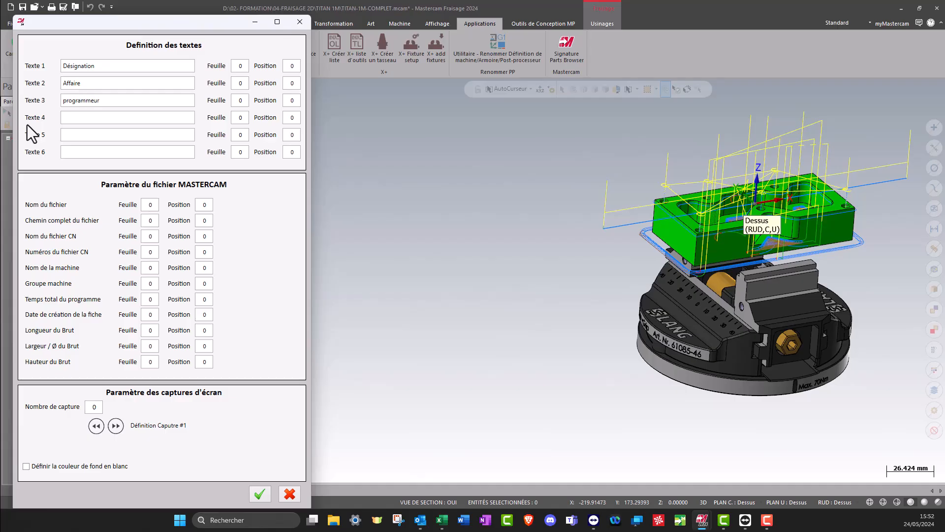
{"action": "left_click", "coordinate": [85, 119]}
{"action": "type", "text": "Notes"}
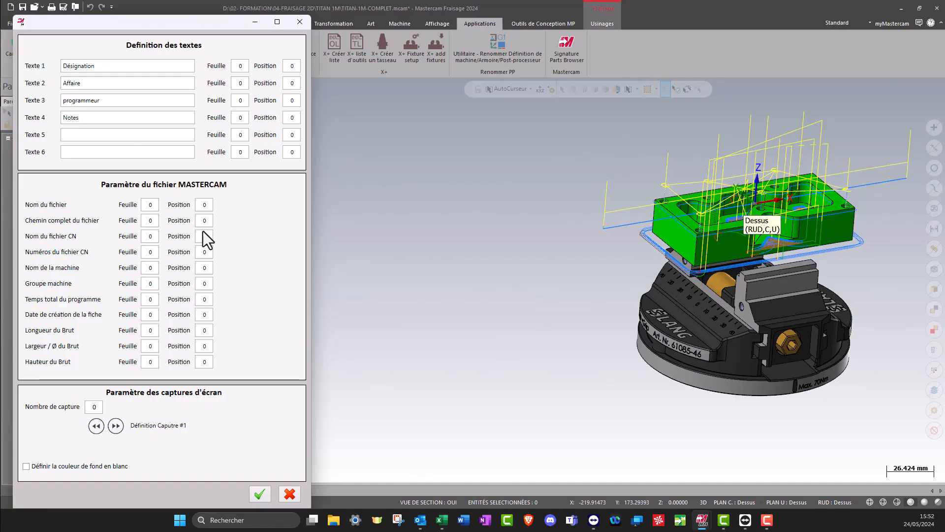
- Assign Texte 1 (Désignation) to sheet 1, cell B3, taking both values from Excel
{"action": "left_click", "coordinate": [442, 519]}
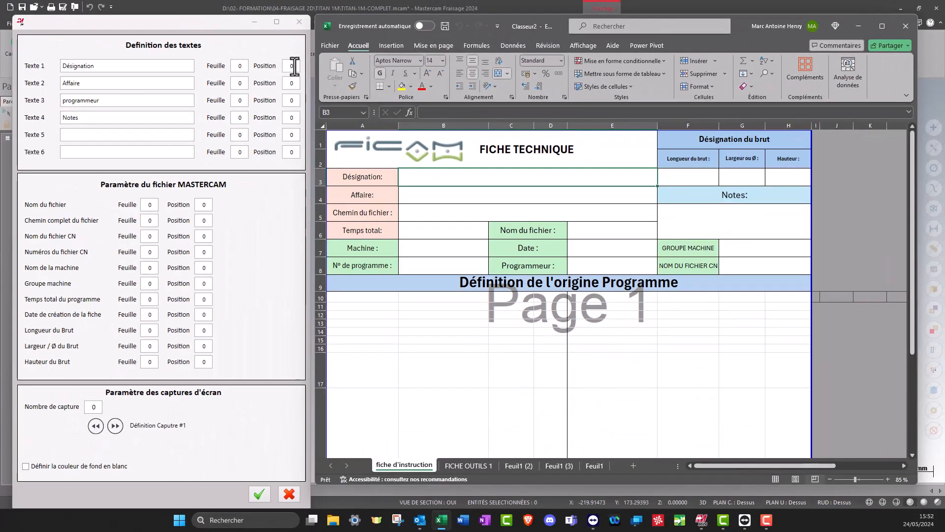
{"action": "right_click", "coordinate": [294, 67]}
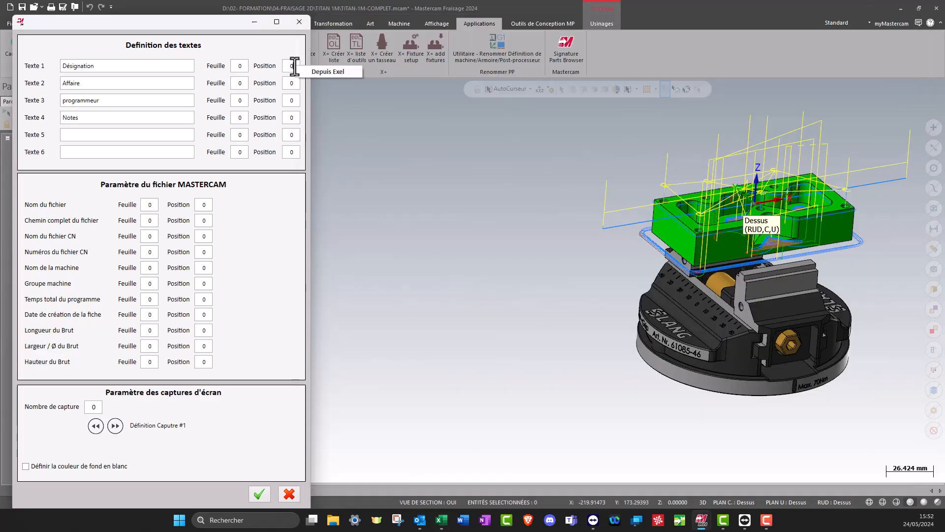
{"action": "left_click", "coordinate": [315, 73]}
{"action": "right_click", "coordinate": [247, 68]}
{"action": "left_click", "coordinate": [257, 75]}
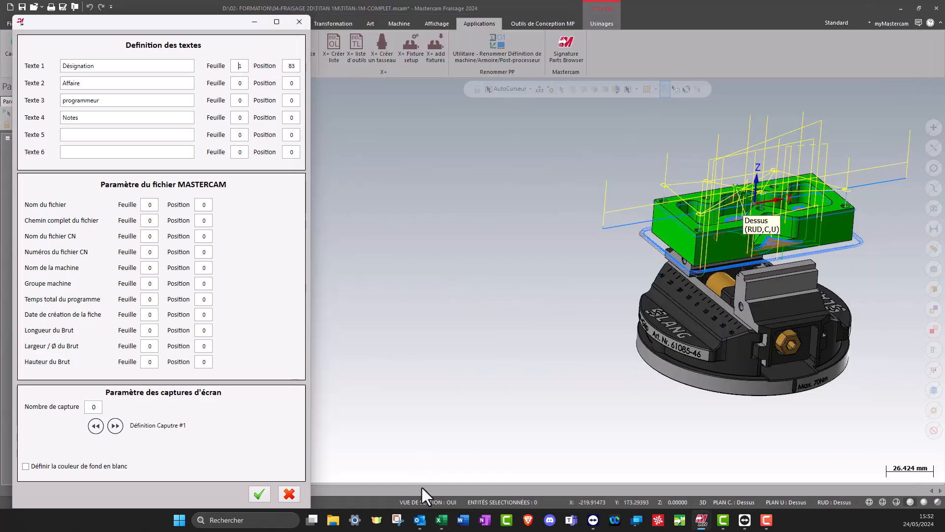
- Assign Texte 2 (Affaire) to sheet 1, cell B4, taking both values from Excel
{"action": "left_click", "coordinate": [441, 520]}
{"action": "left_click", "coordinate": [444, 196]}
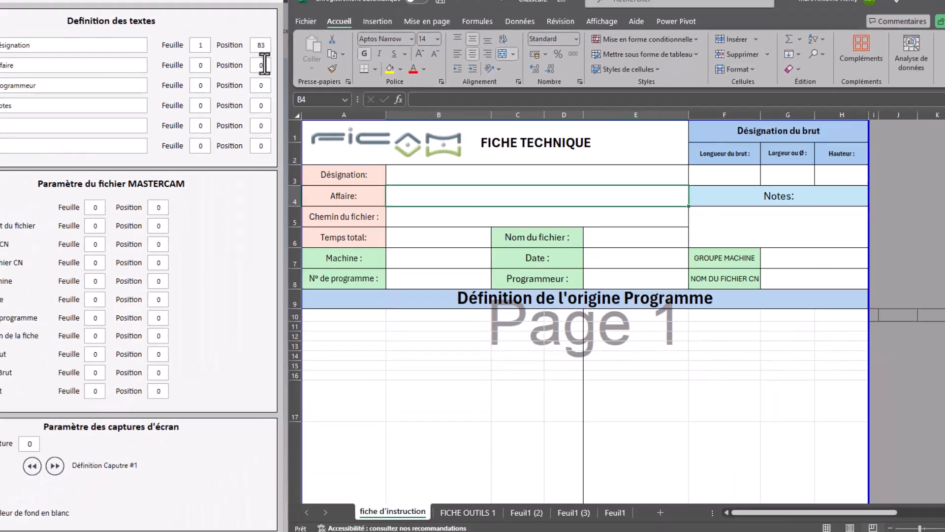
{"action": "left_click", "coordinate": [169, 10]}
{"action": "right_click", "coordinate": [168, 10]}
{"action": "left_click", "coordinate": [205, 20]}
{"action": "right_click", "coordinate": [90, 11]}
{"action": "left_click", "coordinate": [266, 90]}
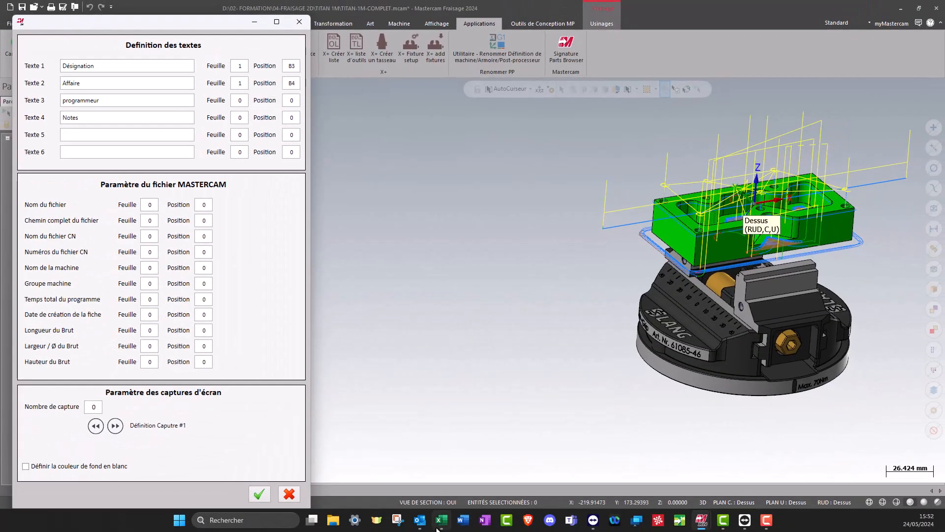
- Assign Texte 3 (programmeur) to sheet 1, cell E8, taking both values from Excel
{"action": "mouse_move", "coordinate": [441, 522]}
{"action": "left_click", "coordinate": [456, 485]}
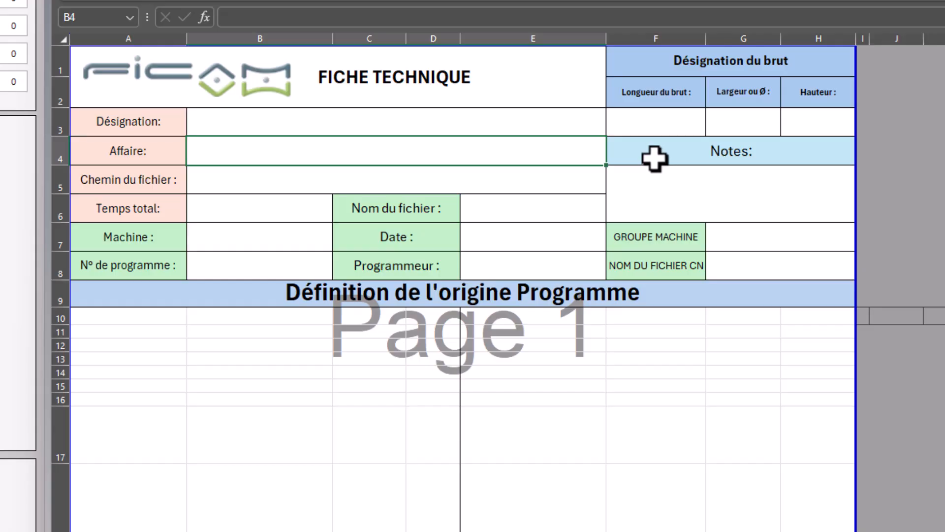
{"action": "left_click", "coordinate": [487, 266]}
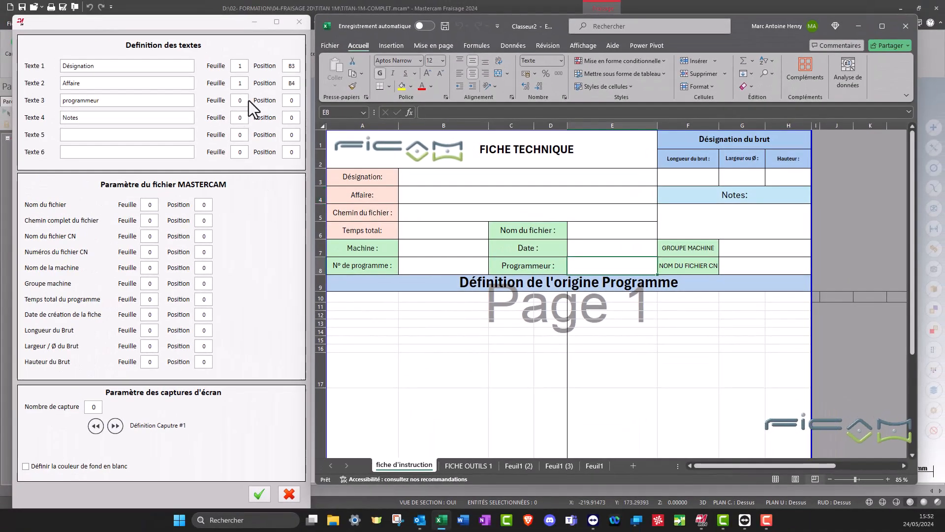
{"action": "left_click", "coordinate": [245, 102]}
{"action": "right_click", "coordinate": [244, 101]}
{"action": "right_click", "coordinate": [290, 101]}
{"action": "left_click", "coordinate": [298, 107]}
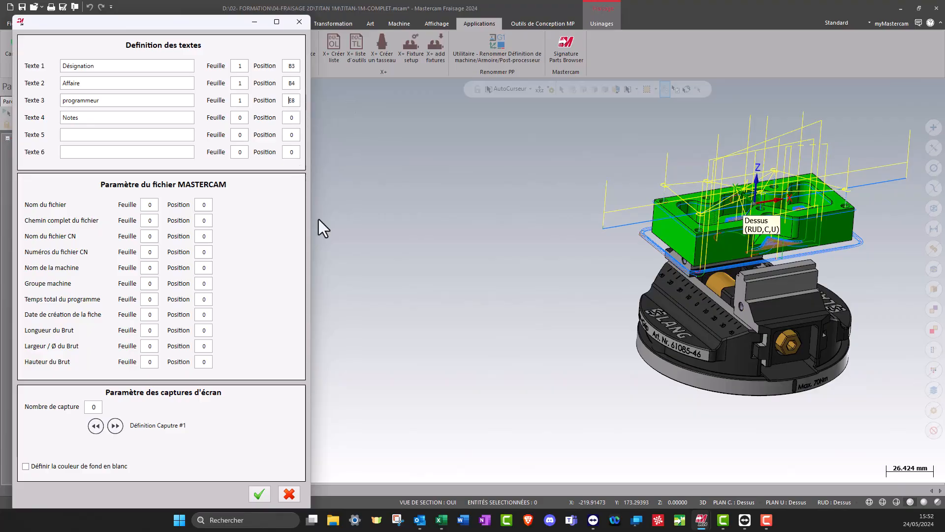
- Assign Texte 4 (Notes) to sheet 1, cell F5, taking both values from Excel
{"action": "left_click", "coordinate": [442, 525]}
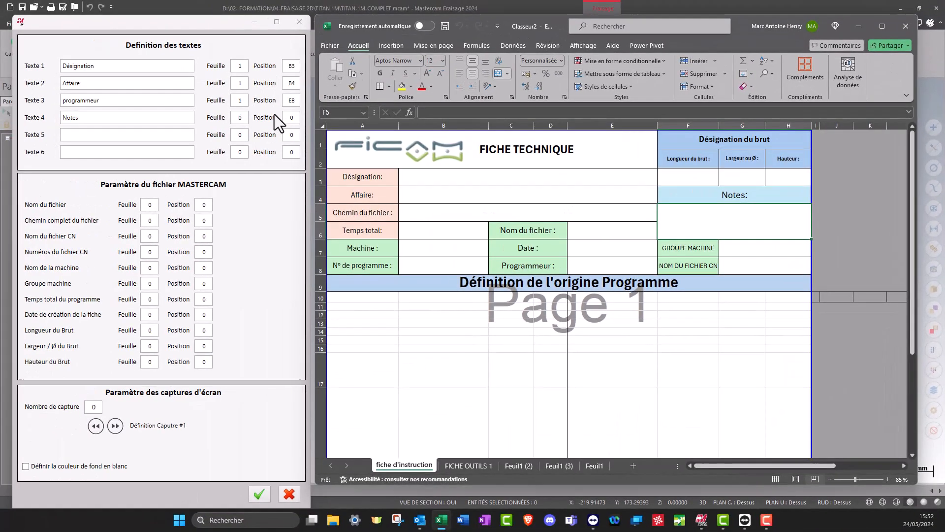
{"action": "left_click", "coordinate": [292, 118]}
{"action": "right_click", "coordinate": [293, 118]}
{"action": "left_click", "coordinate": [301, 124]}
{"action": "right_click", "coordinate": [245, 116]}
{"action": "left_click", "coordinate": [264, 121]}
- Map the Nom du fichier parameter to sheet 1, cell E6, using the cell selected in Excel
{"action": "left_click", "coordinate": [442, 520]}
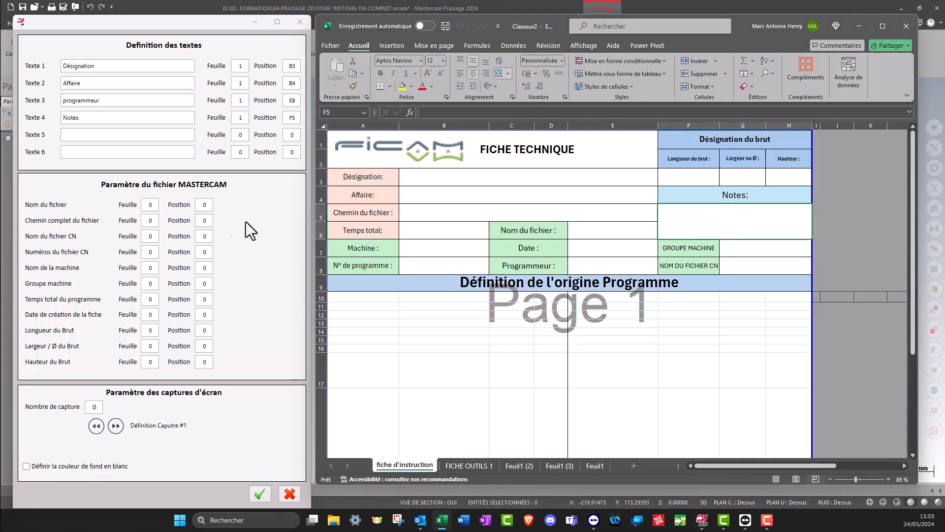
{"action": "left_click", "coordinate": [591, 232]}
{"action": "left_click", "coordinate": [206, 201]}
{"action": "right_click", "coordinate": [206, 201]}
{"action": "left_click", "coordinate": [215, 208]}
{"action": "right_click", "coordinate": [157, 206]}
{"action": "left_click", "coordinate": [172, 212]}
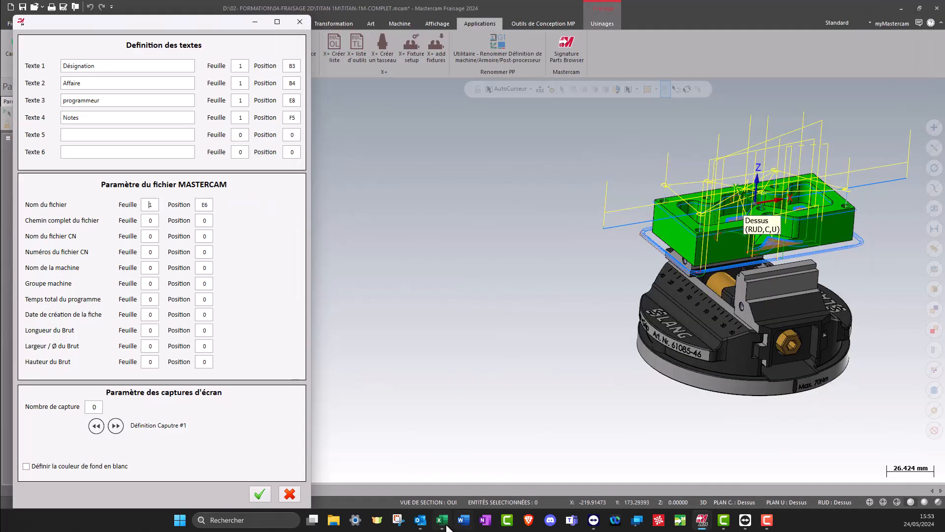
- Map the Chemin complet du fichier parameter to sheet 1, cell B5, using the cell selected in Excel
{"action": "left_click", "coordinate": [451, 526]}
{"action": "left_click", "coordinate": [494, 211]}
{"action": "right_click", "coordinate": [205, 220]}
{"action": "left_click", "coordinate": [213, 227]}
{"action": "right_click", "coordinate": [150, 220]}
{"action": "left_click", "coordinate": [166, 226]}
- Map the Nom du fichier CN parameter to sheet 1, cell G8, using the cell selected in Excel
{"action": "left_click", "coordinate": [441, 520]}
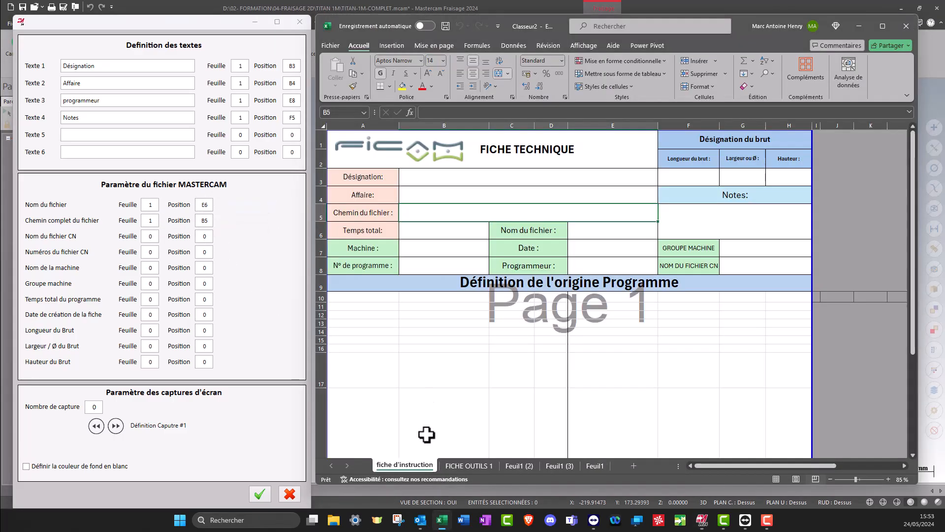
{"action": "left_click", "coordinate": [743, 266]}
{"action": "right_click", "coordinate": [204, 235]}
{"action": "left_click", "coordinate": [214, 244]}
{"action": "right_click", "coordinate": [150, 236]}
{"action": "left_click", "coordinate": [166, 242]}
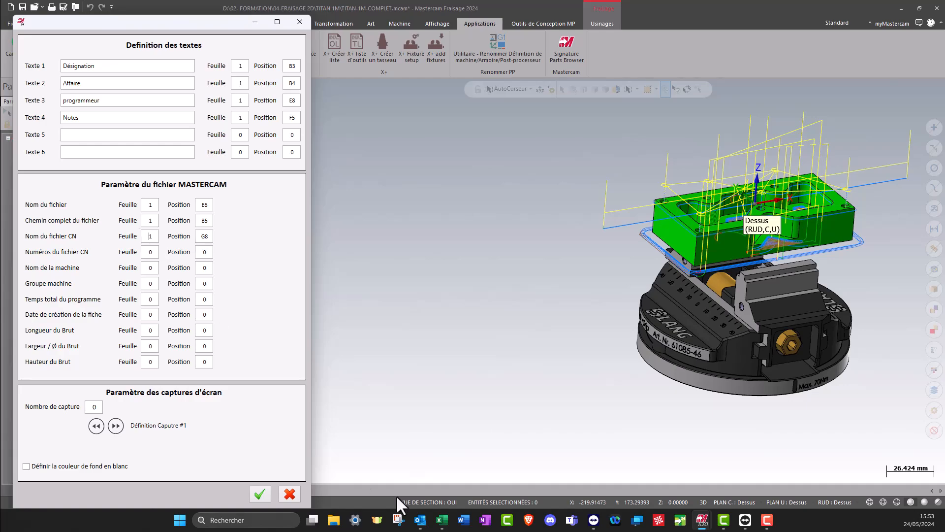
- Map the Numéros du fichier CN parameter to sheet 1, cell B8, using the cell selected in Excel
{"action": "left_click", "coordinate": [442, 519]}
{"action": "left_click", "coordinate": [436, 267]}
{"action": "left_click", "coordinate": [200, 252]}
{"action": "right_click", "coordinate": [204, 251]}
{"action": "left_click", "coordinate": [213, 259]}
{"action": "right_click", "coordinate": [150, 252]}
{"action": "left_click", "coordinate": [166, 258]}
- Map the Nom de la machine parameter to sheet 1, cell B7, using the cell selected in Excel
{"action": "left_click", "coordinate": [441, 520]}
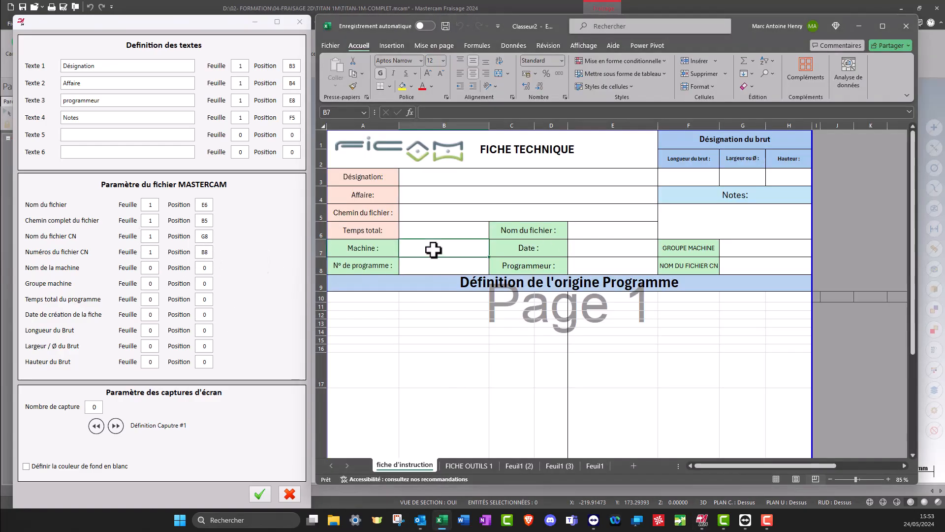
{"action": "left_click", "coordinate": [433, 250]}
{"action": "left_click", "coordinate": [205, 268]}
{"action": "right_click", "coordinate": [204, 267]}
{"action": "left_click", "coordinate": [213, 275]}
{"action": "right_click", "coordinate": [150, 267]}
{"action": "left_click", "coordinate": [166, 274]}
- Map the Groupe machine parameter to sheet 1, cell G7, using the cell selected in Excel
{"action": "left_click", "coordinate": [441, 519]}
{"action": "left_click", "coordinate": [761, 249]}
{"action": "left_click", "coordinate": [205, 283]}
{"action": "right_click", "coordinate": [205, 283]}
{"action": "left_click", "coordinate": [213, 290]}
{"action": "right_click", "coordinate": [150, 283]}
{"action": "left_click", "coordinate": [166, 290]}
- Map the Temps total du programme parameter to sheet 1, cell B6, using the cell selected in Excel
{"action": "left_click", "coordinate": [442, 519]}
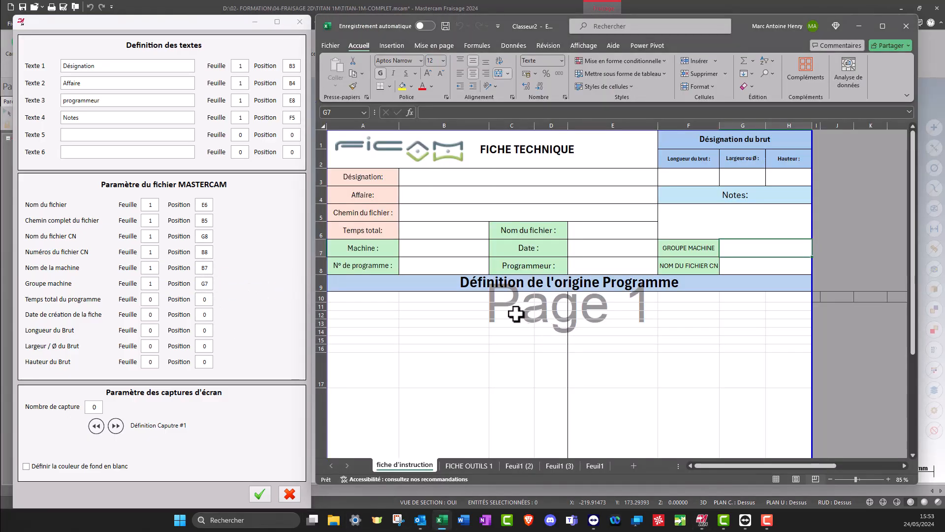
{"action": "left_click", "coordinate": [430, 234]}
{"action": "left_click", "coordinate": [204, 298]}
{"action": "right_click", "coordinate": [204, 299]}
{"action": "left_click", "coordinate": [213, 306]}
{"action": "right_click", "coordinate": [150, 299]}
{"action": "left_click", "coordinate": [166, 305]}
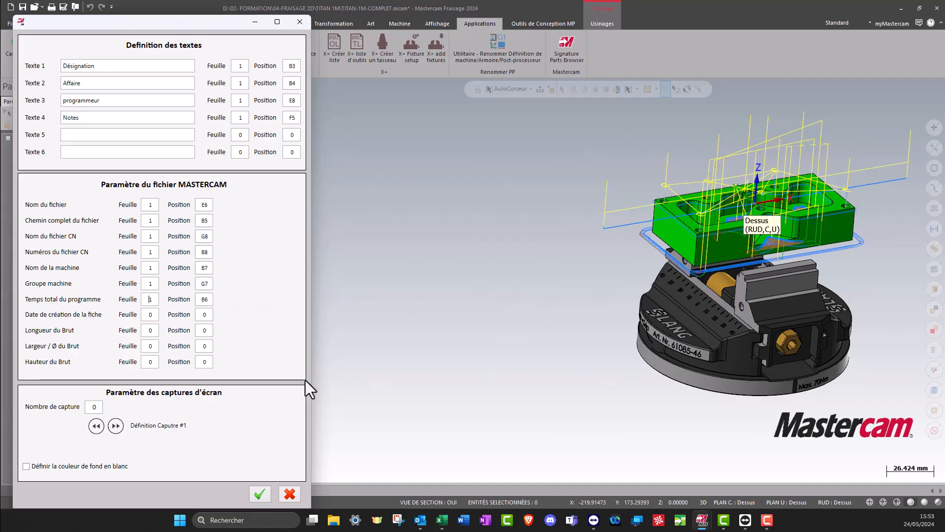
- Map the Date de création de la fiche parameter to sheet 1, cell E7, using the cell selected in Excel
{"action": "left_click", "coordinate": [442, 520]}
{"action": "left_click", "coordinate": [576, 249]}
{"action": "left_click", "coordinate": [205, 314]}
{"action": "right_click", "coordinate": [204, 314]}
{"action": "left_click", "coordinate": [213, 322]}
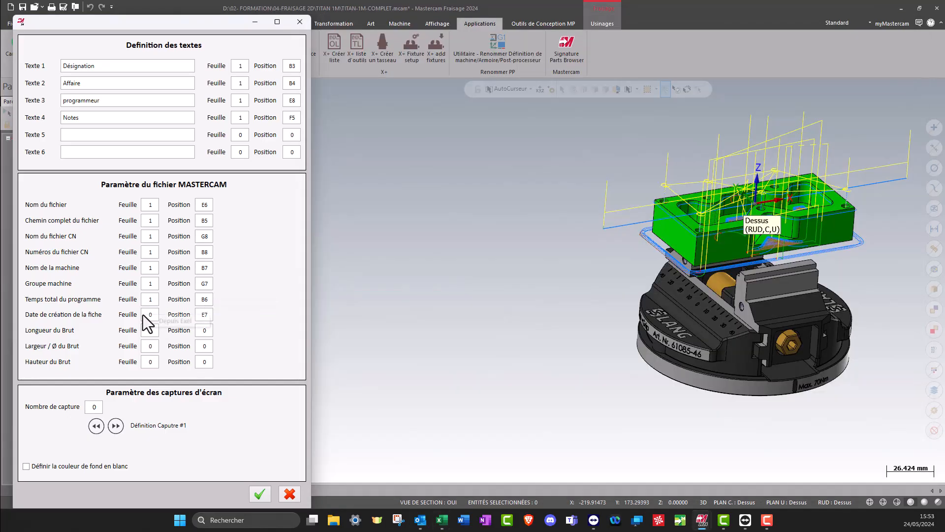
- Map the Longueur du Brut parameter to sheet 1, cell F3, using the cell selected in Excel
{"action": "left_click", "coordinate": [441, 520]}
{"action": "left_click", "coordinate": [672, 180]}
{"action": "left_click", "coordinate": [205, 330]}
{"action": "right_click", "coordinate": [204, 329]}
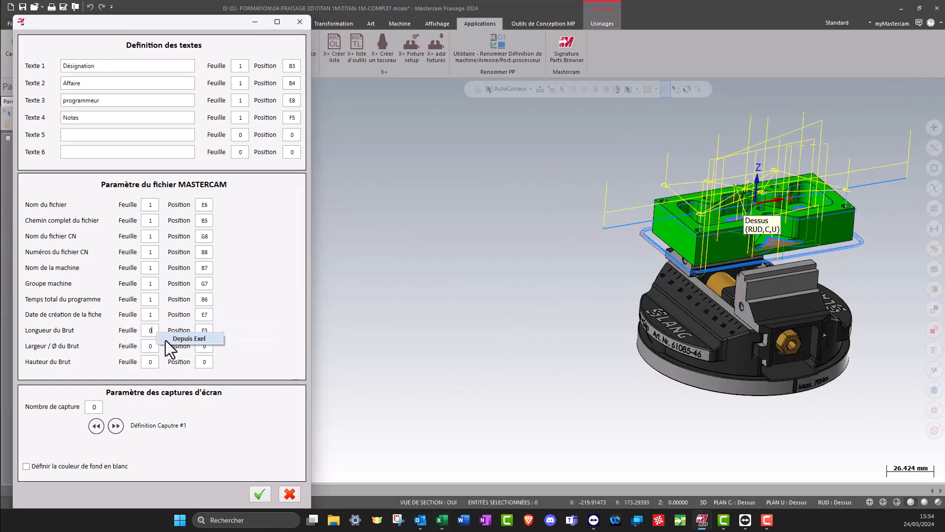
{"action": "left_click", "coordinate": [213, 337]}
{"action": "right_click", "coordinate": [150, 330]}
{"action": "left_click", "coordinate": [166, 336]}
- Map the Largeur / Ø du Brut parameter to sheet 1, cell G3, using the cell selected in Excel
{"action": "left_click", "coordinate": [441, 520]}
{"action": "left_click", "coordinate": [742, 177]}
{"action": "left_click", "coordinate": [205, 345]}
{"action": "right_click", "coordinate": [204, 346]}
{"action": "left_click", "coordinate": [213, 353]}
{"action": "right_click", "coordinate": [151, 346]}
{"action": "left_click", "coordinate": [166, 351]}
- Map the Hauteur du Brut parameter to sheet 1, cell H3, using the cell selected in Excel
{"action": "left_click", "coordinate": [442, 519]}
{"action": "left_click", "coordinate": [789, 177]}
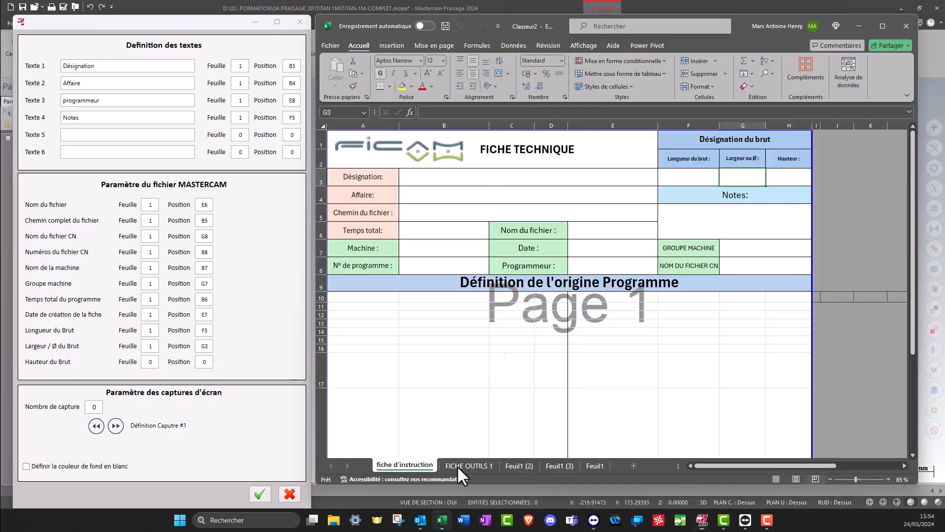
{"action": "left_click", "coordinate": [205, 362]}
{"action": "right_click", "coordinate": [204, 361]}
{"action": "left_click", "coordinate": [214, 368]}
{"action": "right_click", "coordinate": [150, 361]}
{"action": "left_click", "coordinate": [165, 368]}
- Set the number of screen captures to 2 and place capture 1 on sheet 1, starting from cell A10
{"action": "left_click", "coordinate": [441, 520]}
{"action": "left_click", "coordinate": [94, 407]}
{"action": "type", "text": "2"}
{"action": "left_click", "coordinate": [91, 448]}
{"action": "type", "text": "1"}
{"action": "left_click", "coordinate": [441, 520]}
{"action": "left_click", "coordinate": [363, 298]}
{"action": "left_click", "coordinate": [152, 448]}
{"action": "right_click", "coordinate": [152, 448]}
{"action": "left_click", "coordinate": [161, 455]}
{"action": "left_click", "coordinate": [442, 519]}
{"action": "left_click", "coordinate": [212, 448]}
- Switch to capture 2 and define its position in the Excel sheet, starting from cell E10
{"action": "left_click", "coordinate": [116, 426]}
{"action": "left_click", "coordinate": [442, 520]}
{"action": "left_click", "coordinate": [586, 298]}
{"action": "left_click", "coordinate": [153, 448]}
{"action": "left_click", "coordinate": [211, 447]}
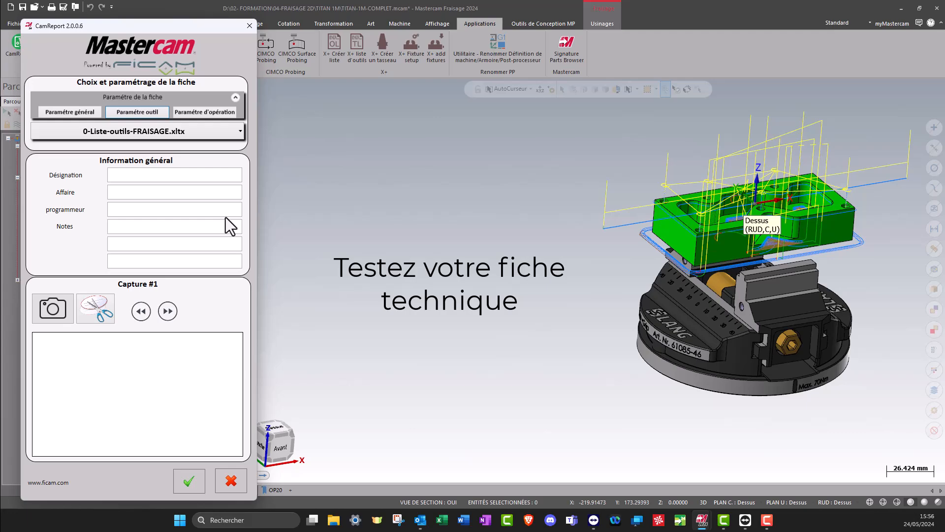
- Fill in the general information with designation TITAN-1M, affaire 1234, the programmer's initials and note "Test Fiche technique", and uncover the operations list
{"action": "left_click", "coordinate": [129, 174]}
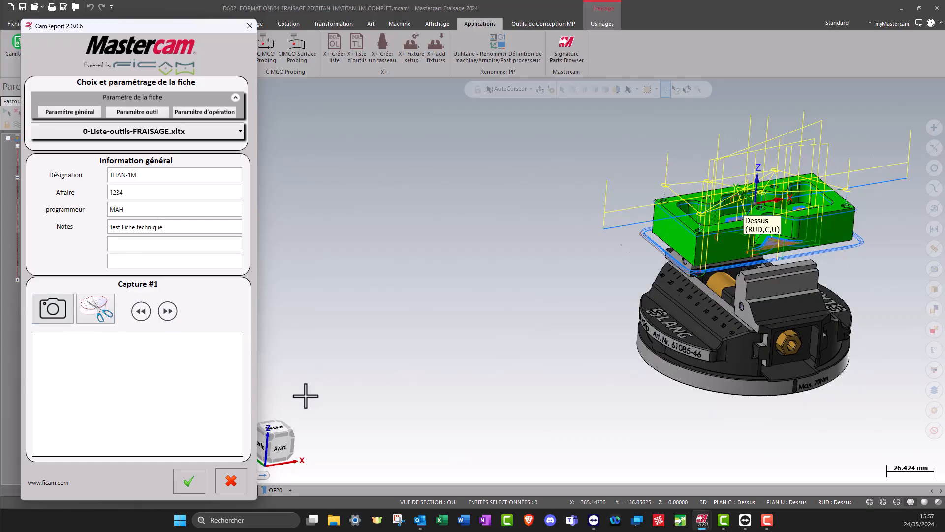
{"action": "scroll", "coordinate": [386, 333], "scroll_direction": "down", "scroll_amount": 2}
{"action": "left_click_drag", "start_coordinate": [146, 26], "coordinate": [301, 22]}
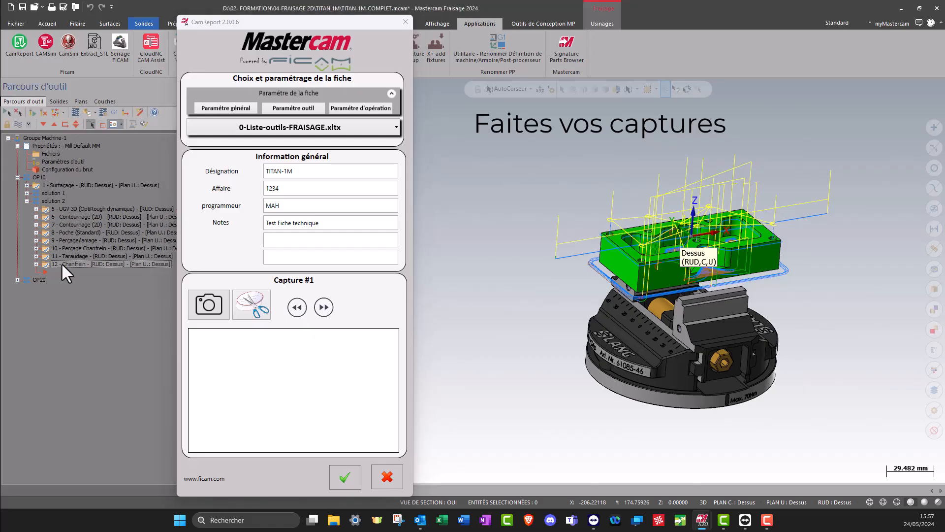
- Select only operation 12 - Chanfrein, hide its toolpath, and take capture 1 of the part with its vise in the 3D view
{"action": "left_click", "coordinate": [76, 264]}
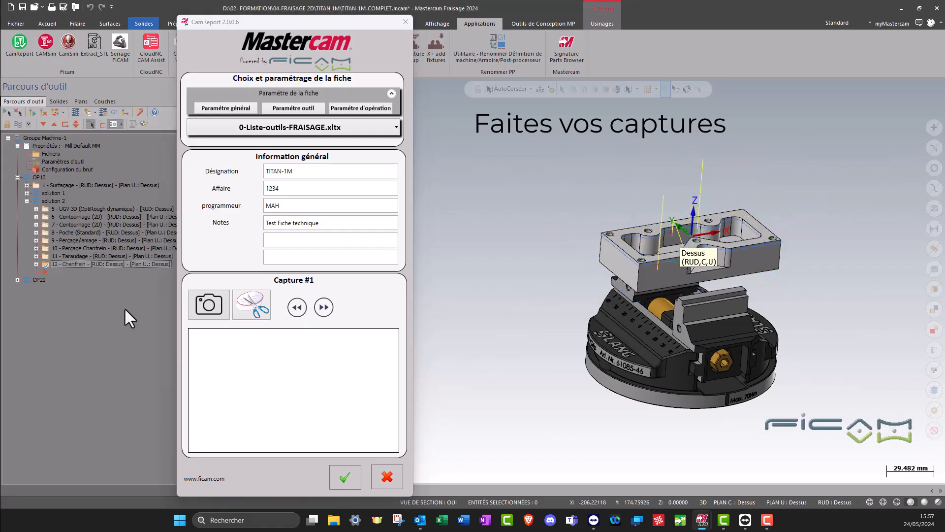
{"action": "scroll", "coordinate": [758, 299], "scroll_direction": "up", "scroll_amount": 2}
{"action": "scroll", "coordinate": [791, 314], "scroll_direction": "up", "scroll_amount": 1}
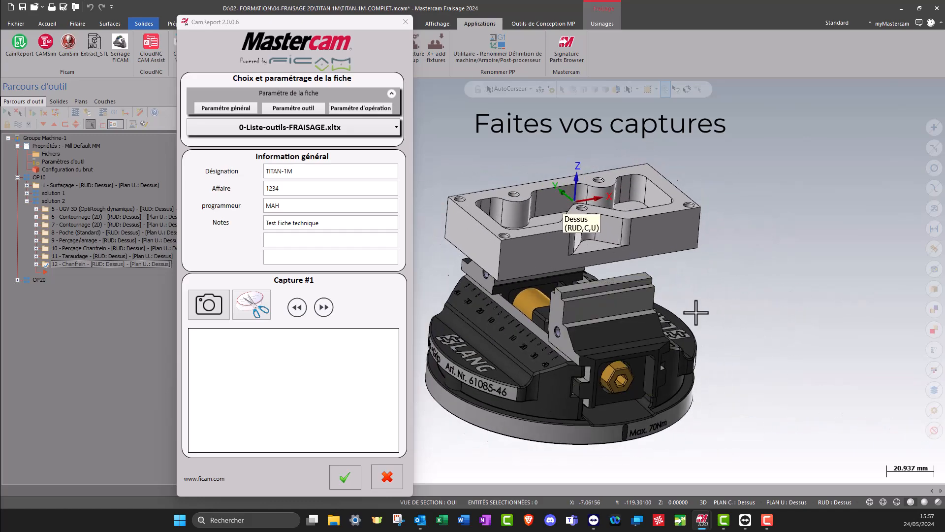
{"action": "left_click", "coordinate": [202, 306]}
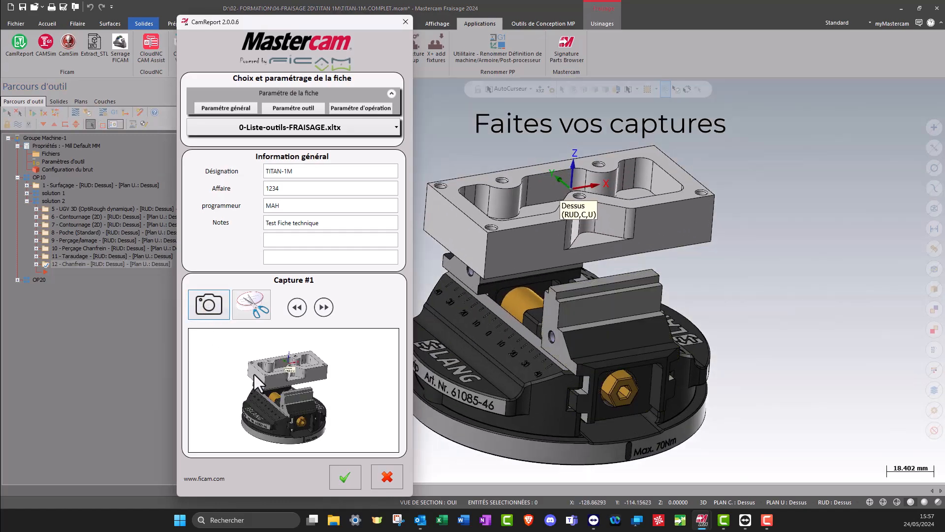
- Switch to capture 2 and hide layer 500 so only the part is displayed without the vise
{"action": "left_click", "coordinate": [325, 307]}
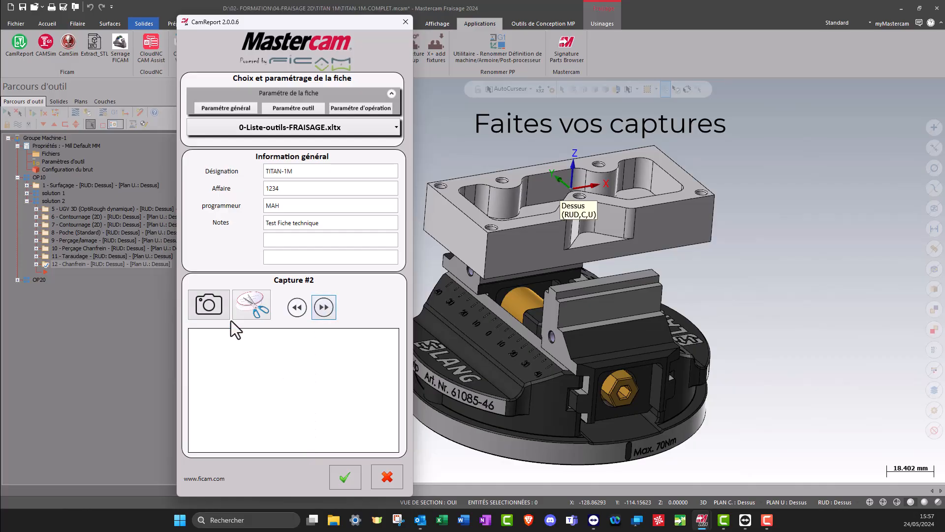
{"action": "left_click", "coordinate": [102, 102]}
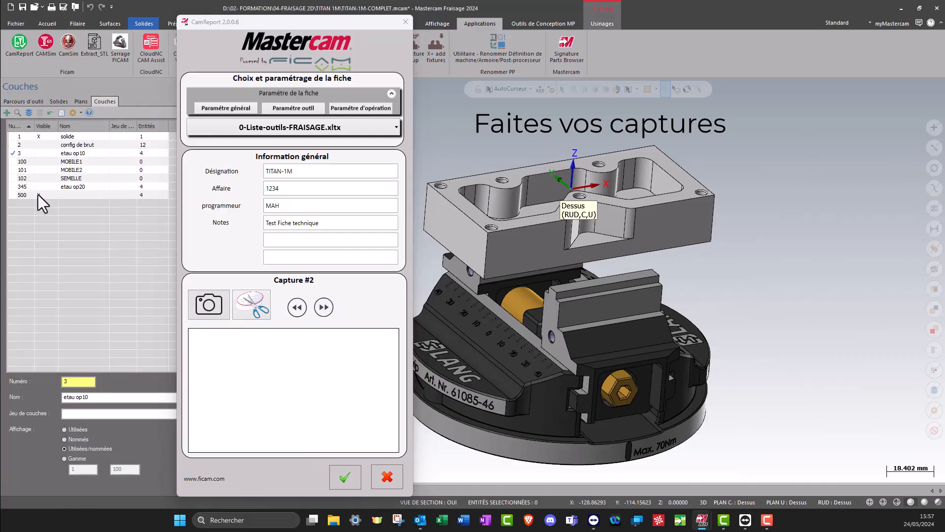
{"action": "left_click", "coordinate": [38, 194]}
- Orient the part to the top view and take it as capture 2
{"action": "right_click", "coordinate": [783, 241]}
{"action": "left_click", "coordinate": [803, 290]}
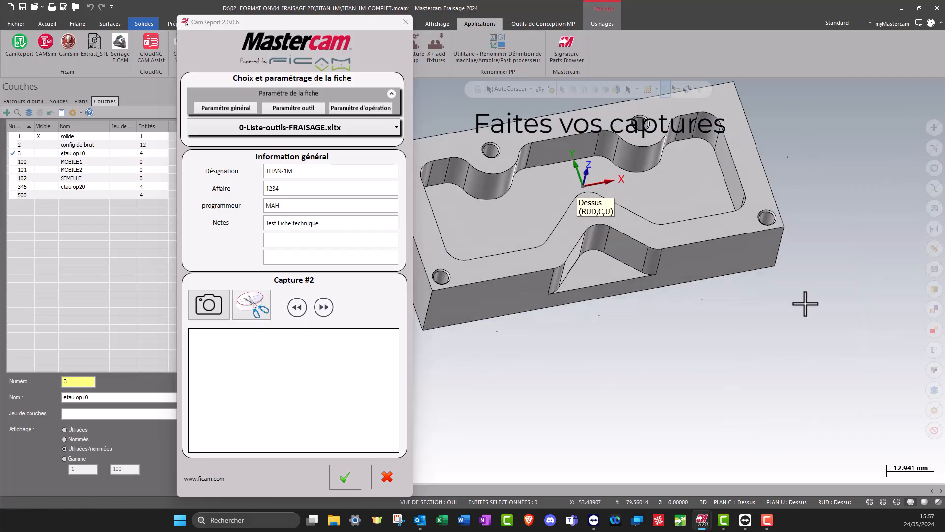
{"action": "scroll", "coordinate": [625, 424], "scroll_direction": "down", "scroll_amount": 3}
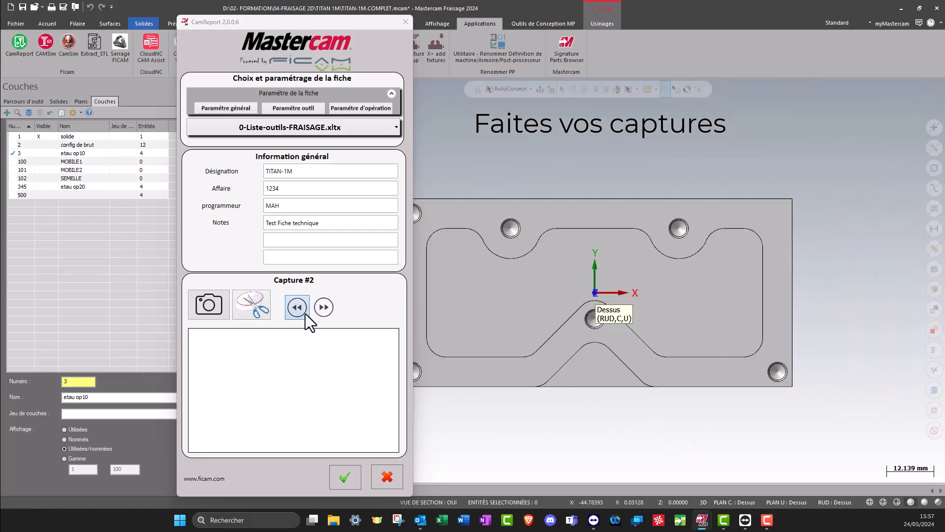
{"action": "left_click", "coordinate": [212, 307]}
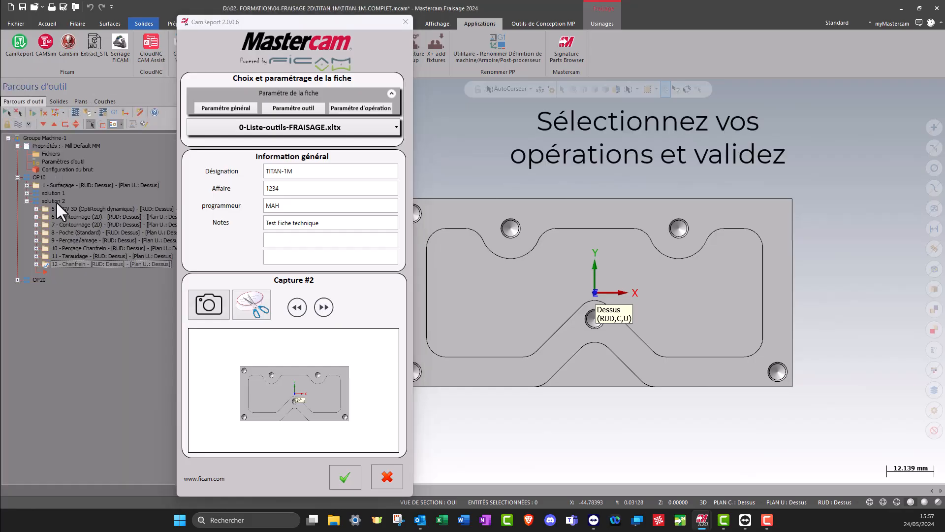
- Select operation 1 and operations 5 to 12 of solution 2 in OP10, and validate to generate the technical sheet
{"action": "left_click", "coordinate": [56, 185]}
{"action": "left_click_drag", "start_coordinate": [67, 207], "coordinate": [66, 264]}
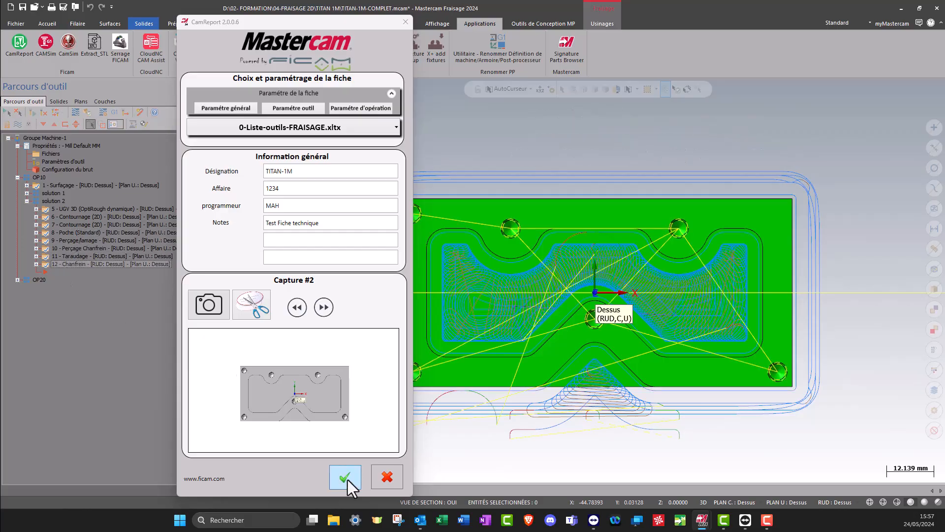
{"action": "left_click", "coordinate": [348, 480]}
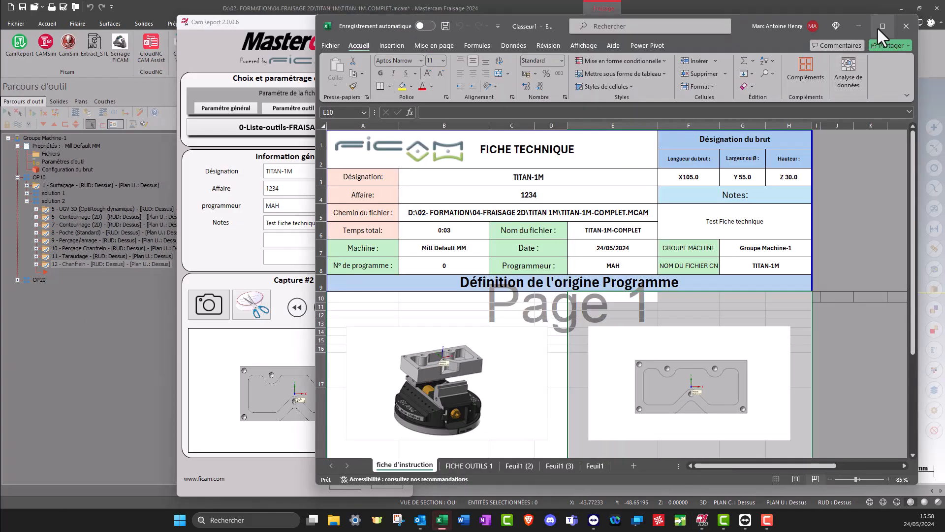
- Maximize the generated Excel workbook and review the instruction sheet and the tool list on FICHE OUTILS 1
{"action": "left_click", "coordinate": [878, 28]}
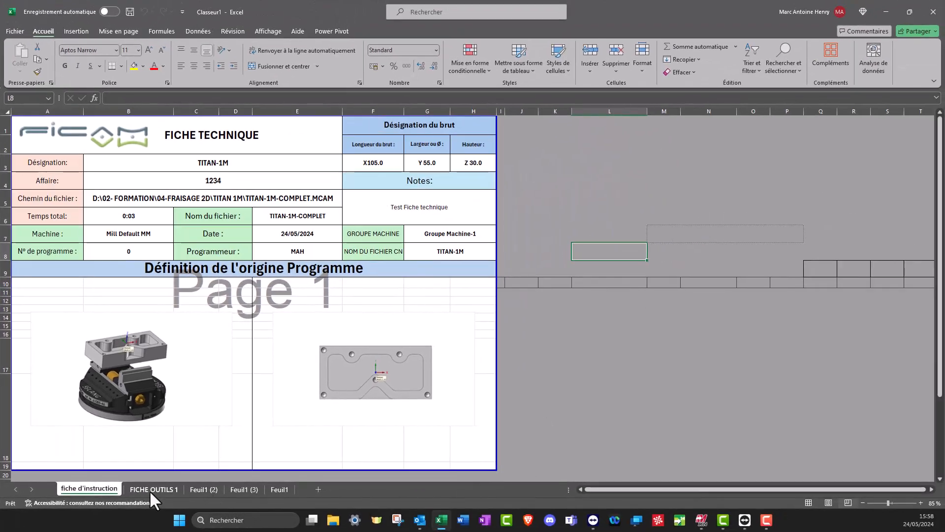
{"action": "left_click", "coordinate": [150, 490]}
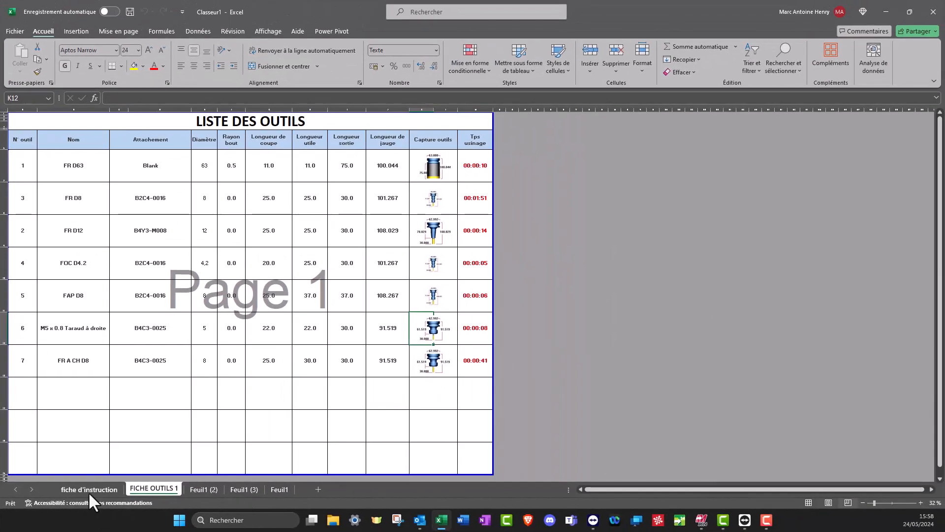
- Group the fiche d'instruction and FICHE OUTILS 1 sheets and check both pages in the print preview
{"action": "left_click", "coordinate": [88, 489], "text": "ctrl"}
{"action": "left_click", "coordinate": [15, 31]}
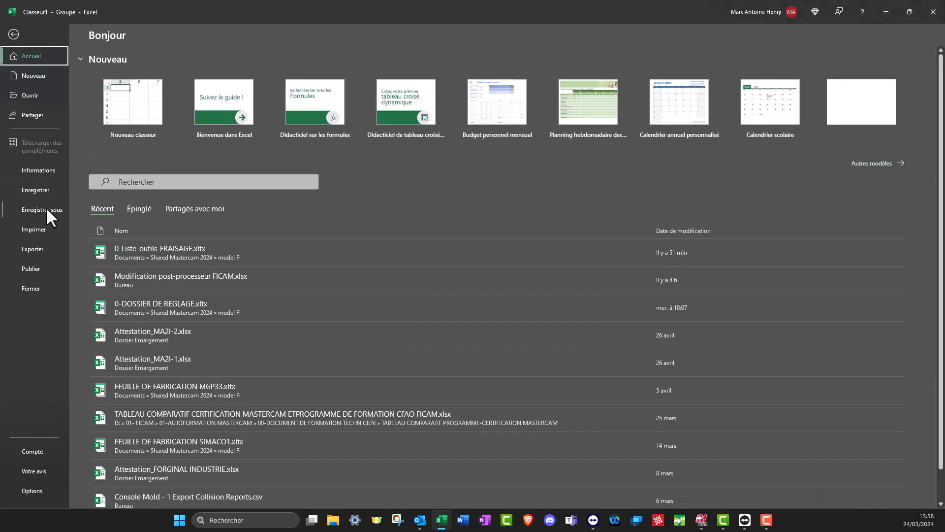
{"action": "left_click", "coordinate": [35, 230]}
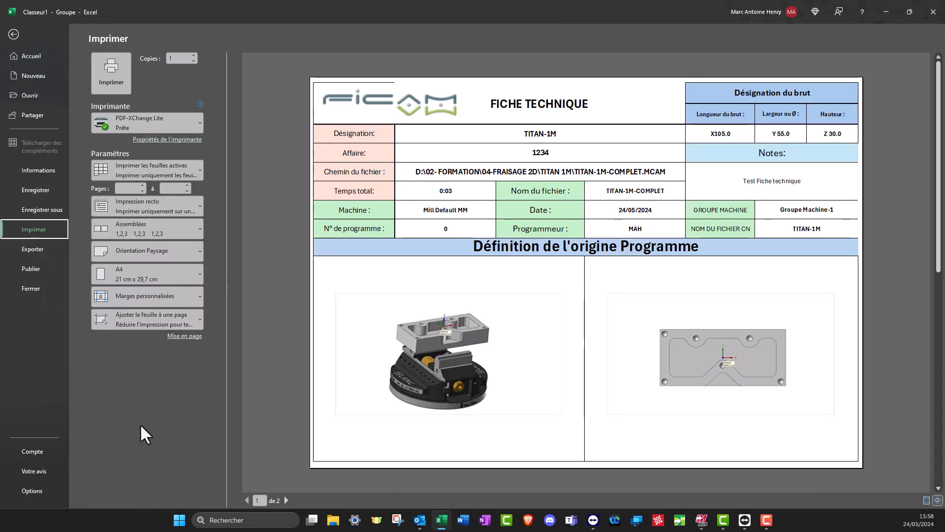
{"action": "left_click", "coordinate": [287, 500]}
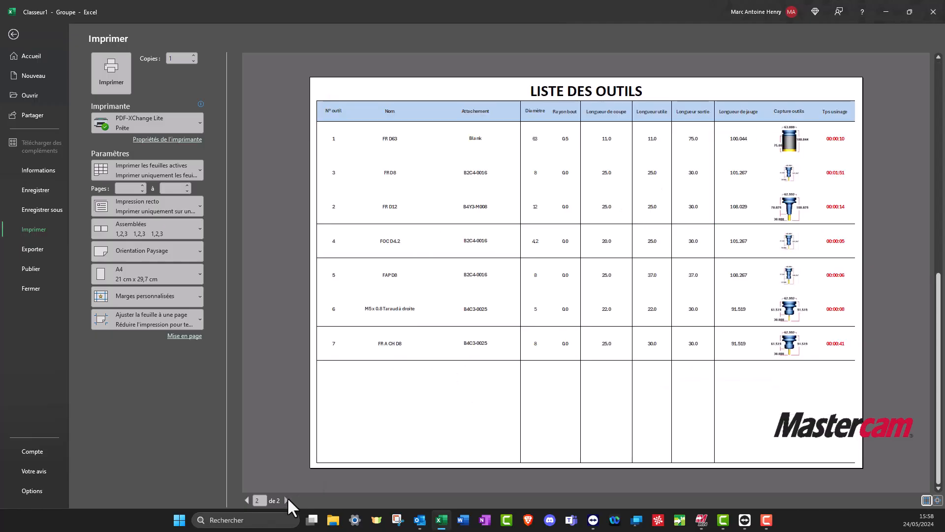